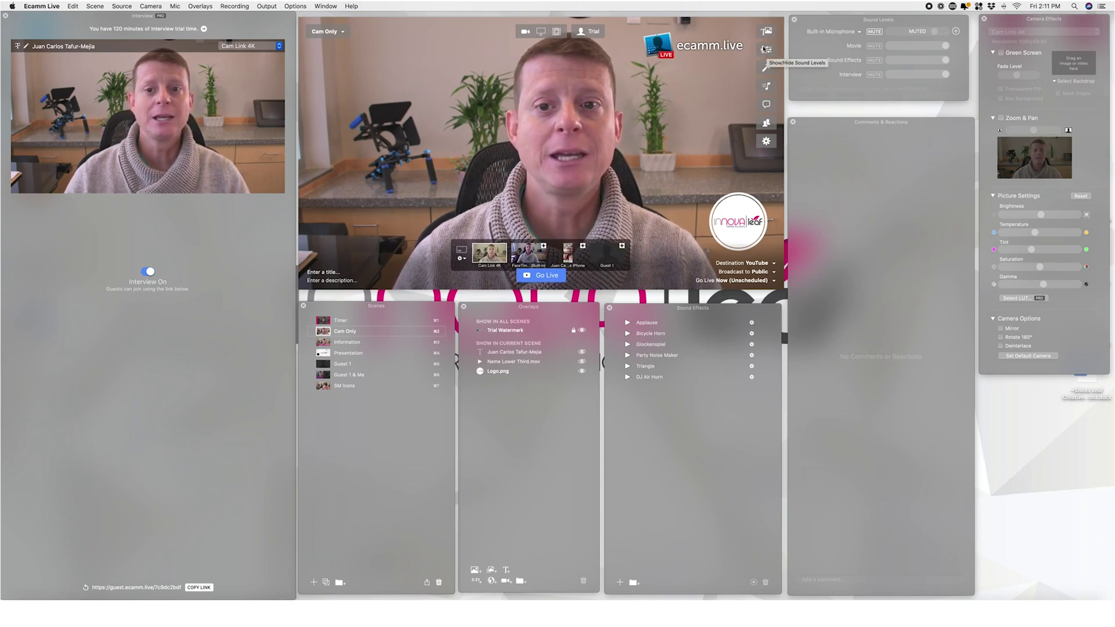
Hide the Sound Levels window and show it again
click(765, 51)
click(767, 51)
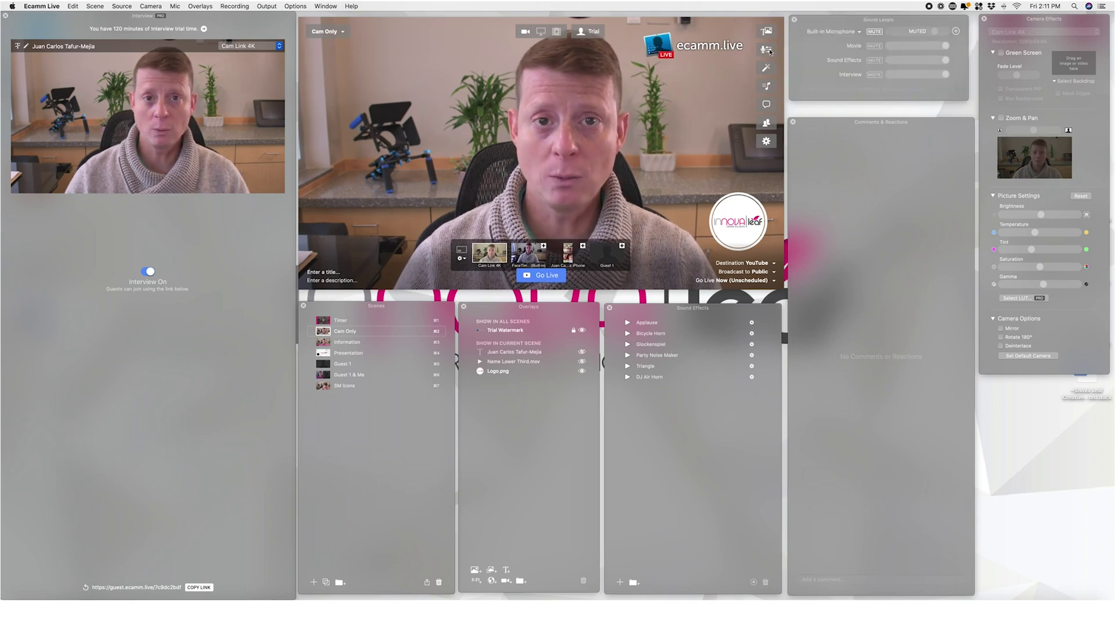
click(761, 50)
click(761, 50)
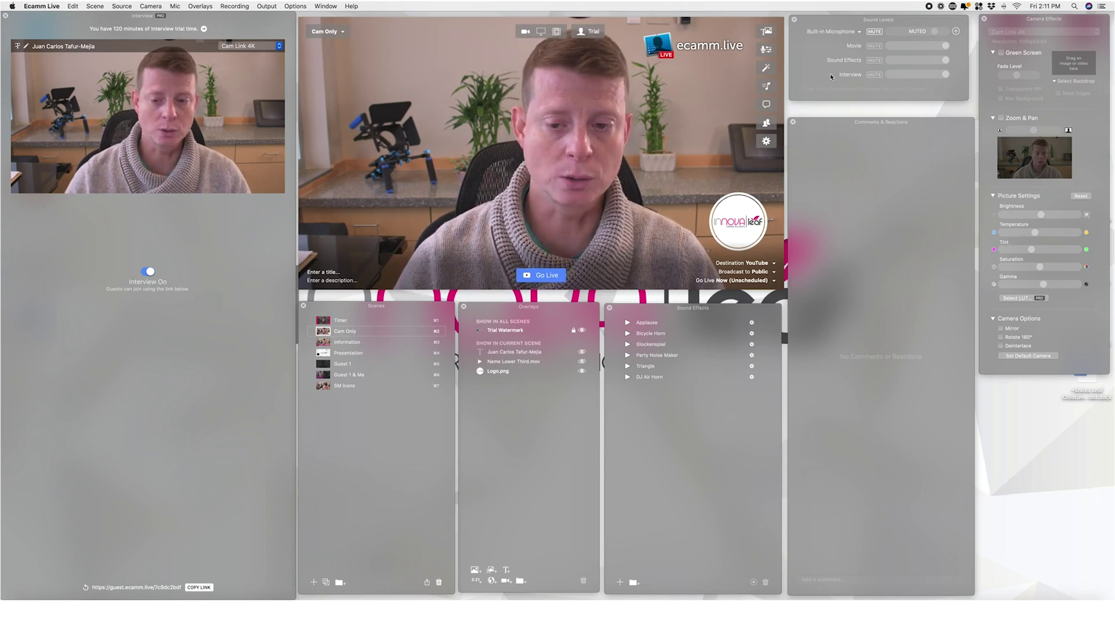
drag(825, 25, 824, 26)
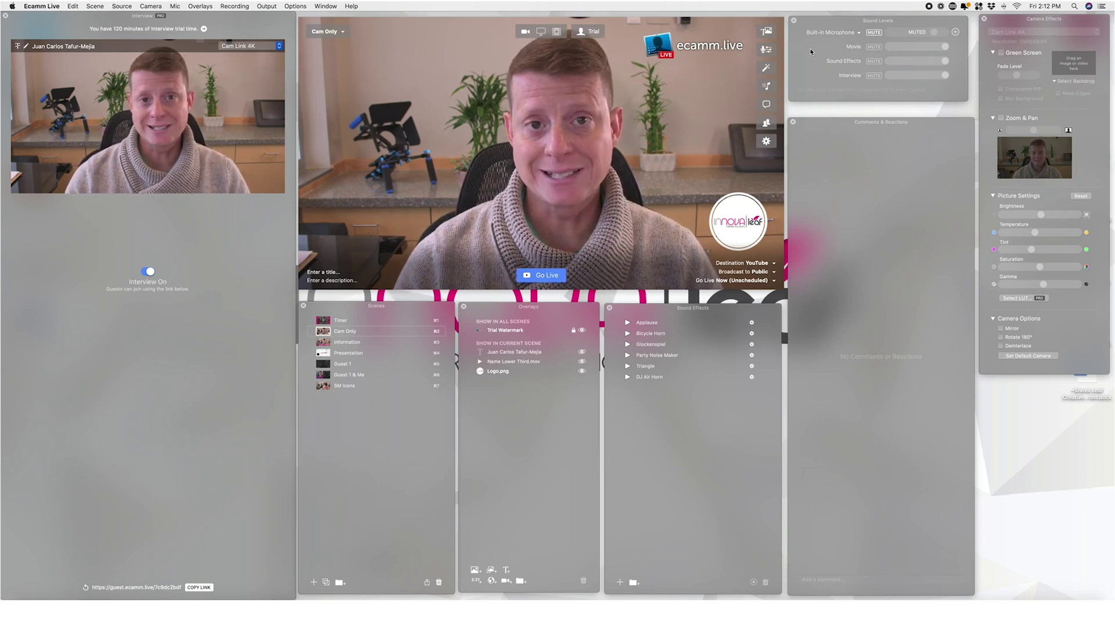
Review the available microphone sources for the main audio input in Sound Levels
click(859, 33)
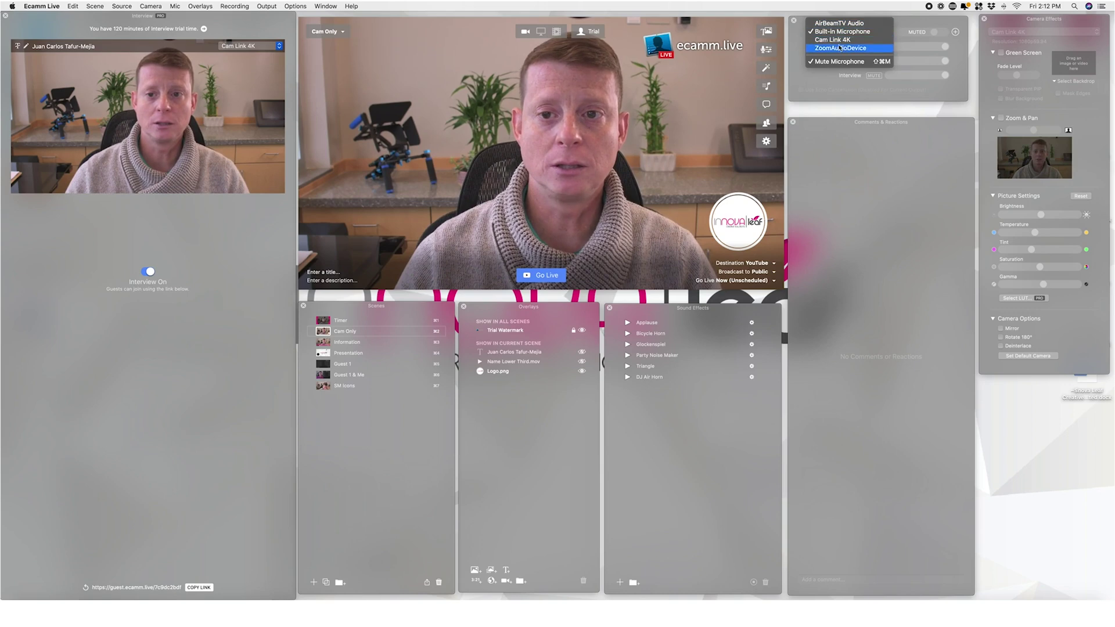
click(813, 84)
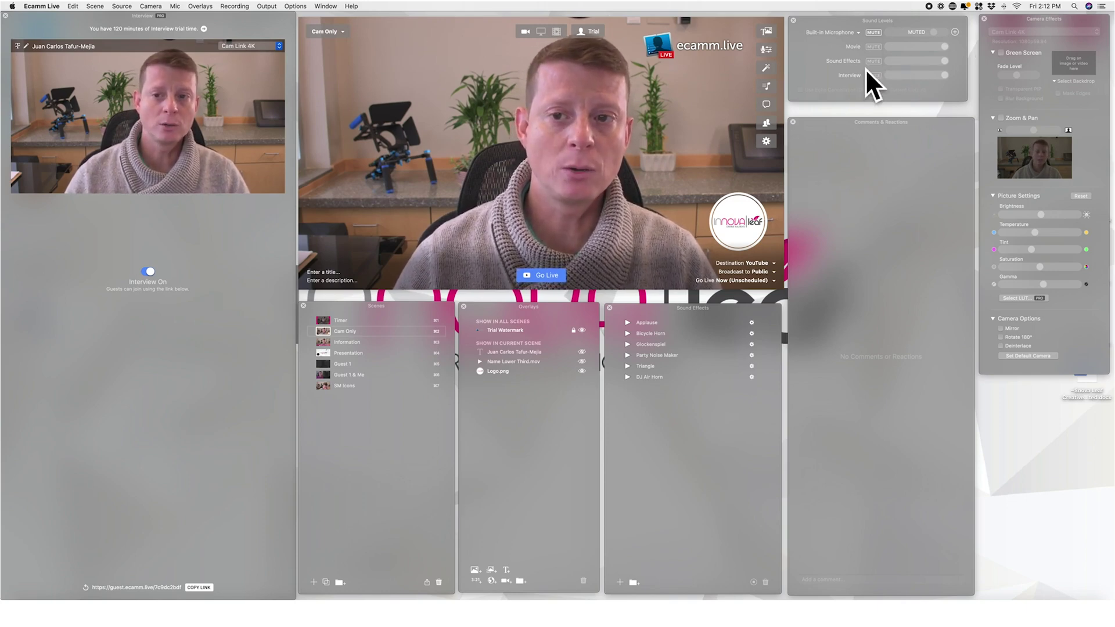
click(834, 32)
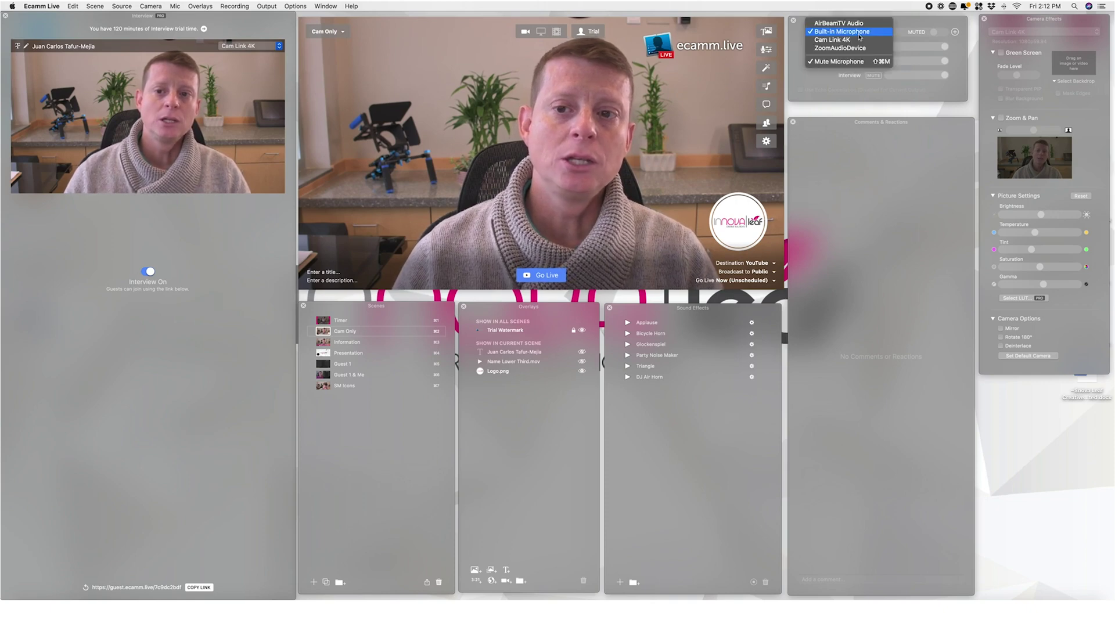
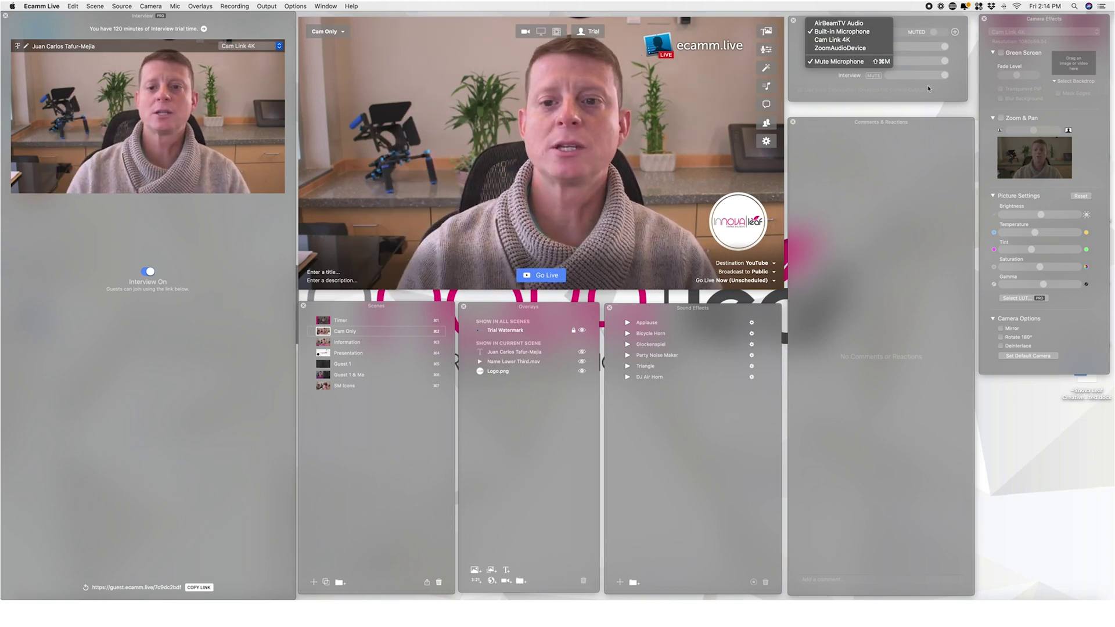
click(808, 85)
Switch the main audio input from the built-in microphone to Cam Link 4K and unmute it
click(859, 33)
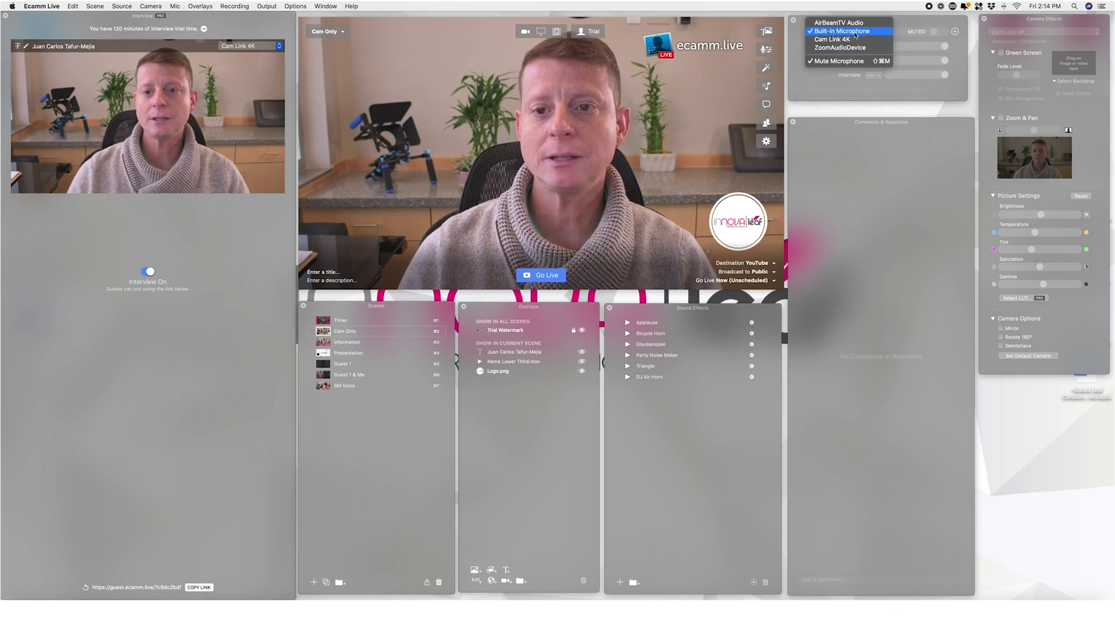
click(860, 44)
click(874, 33)
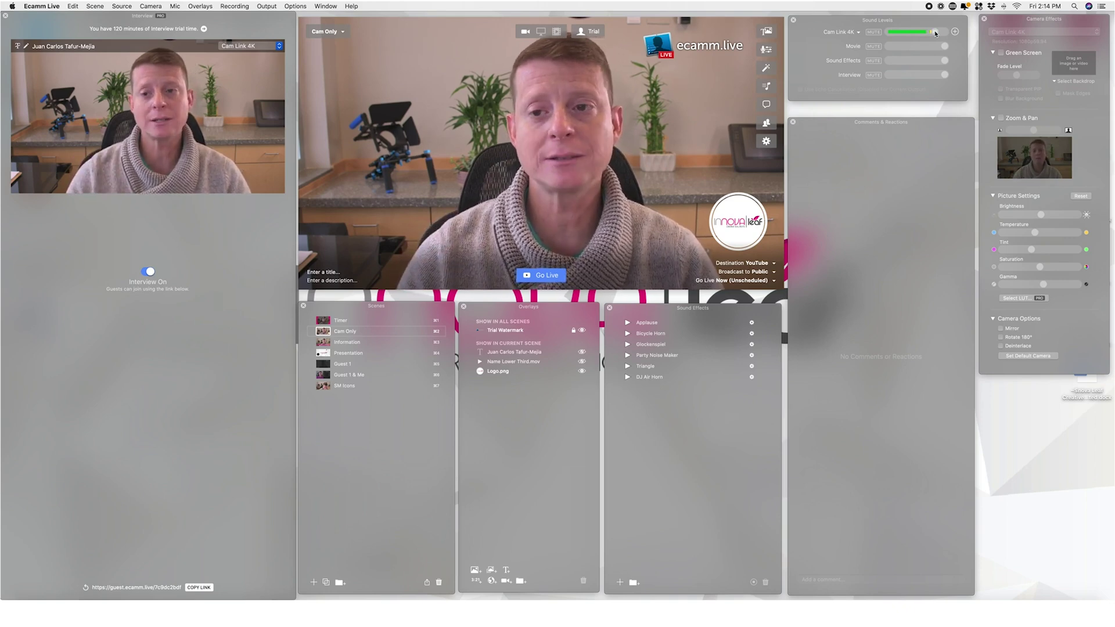
Adjust the Cam Link 4K input level to about three quarters of its range
drag(936, 34, 918, 35)
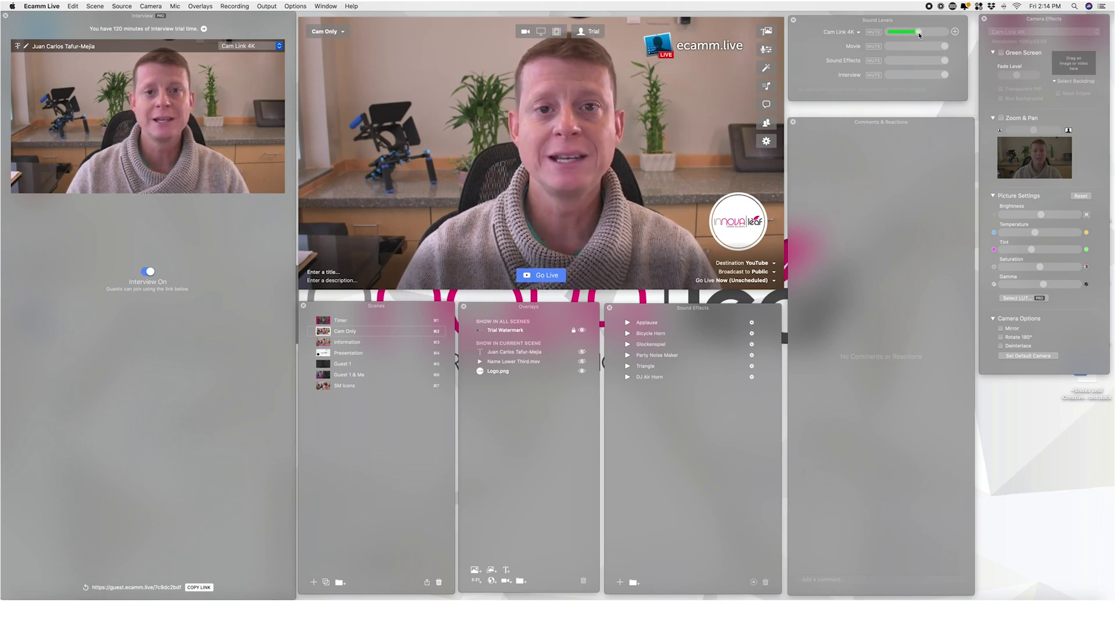
mouse_move(918, 34)
mouse_down()
mouse_move(946, 35)
mouse_move(912, 34)
mouse_move(930, 35)
mouse_up()
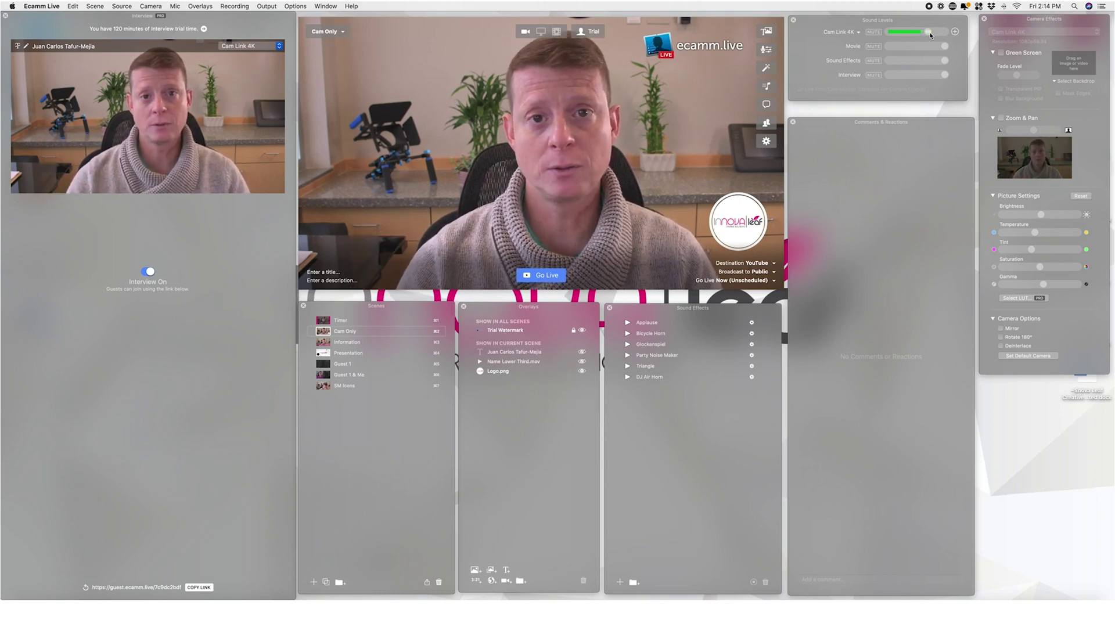
drag(932, 33, 938, 34)
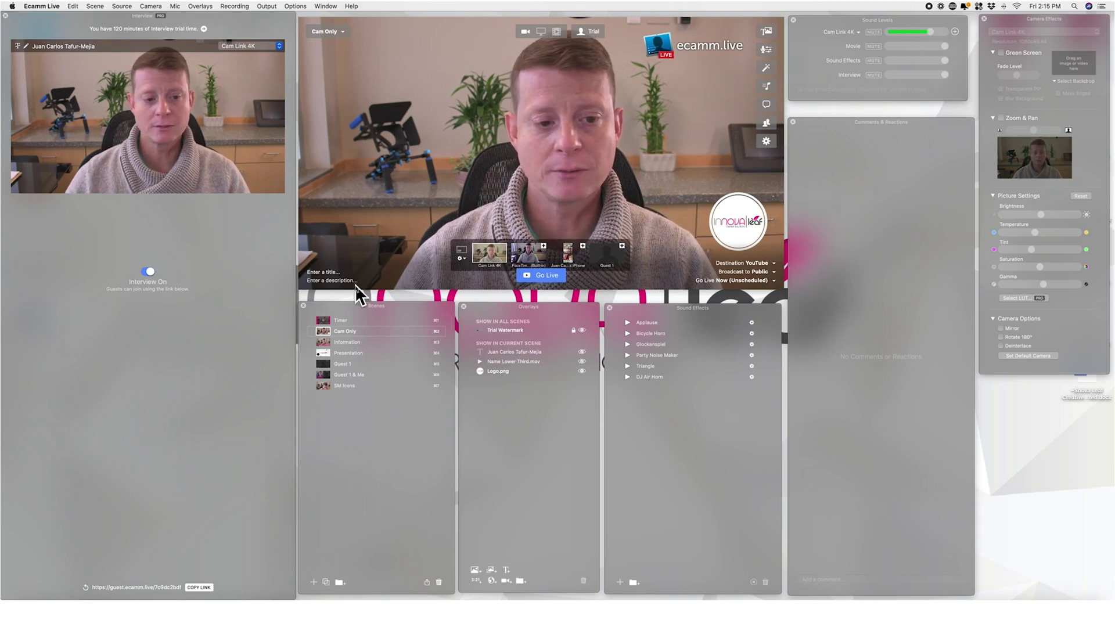
Mute Cam Link 4K in the Presentation scene and compare its mute state with the Cam Only scene
click(323, 354)
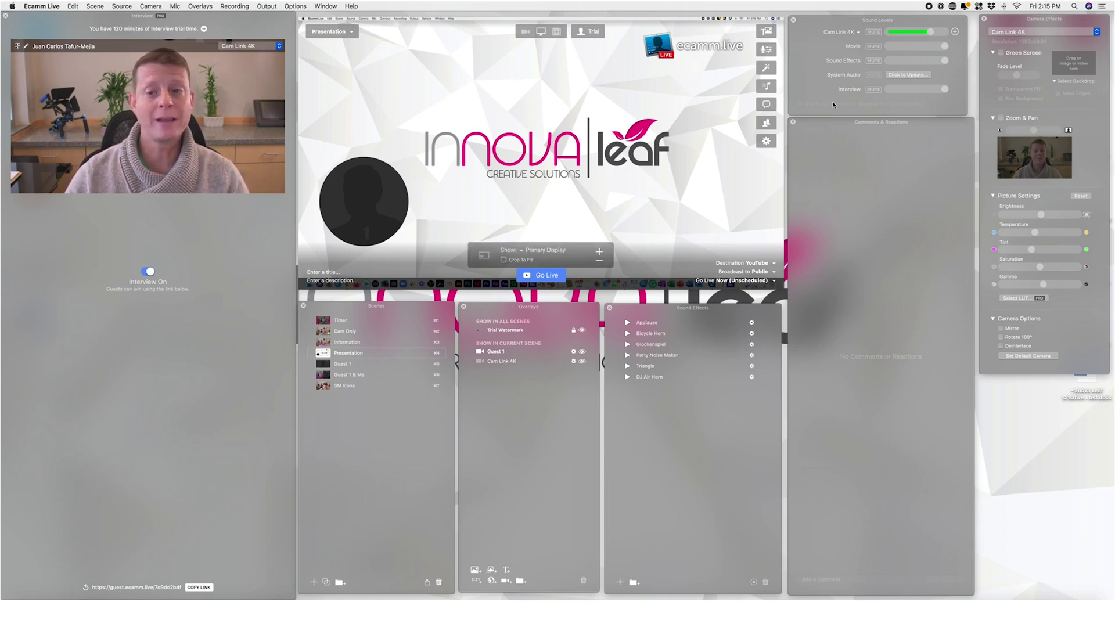
click(874, 32)
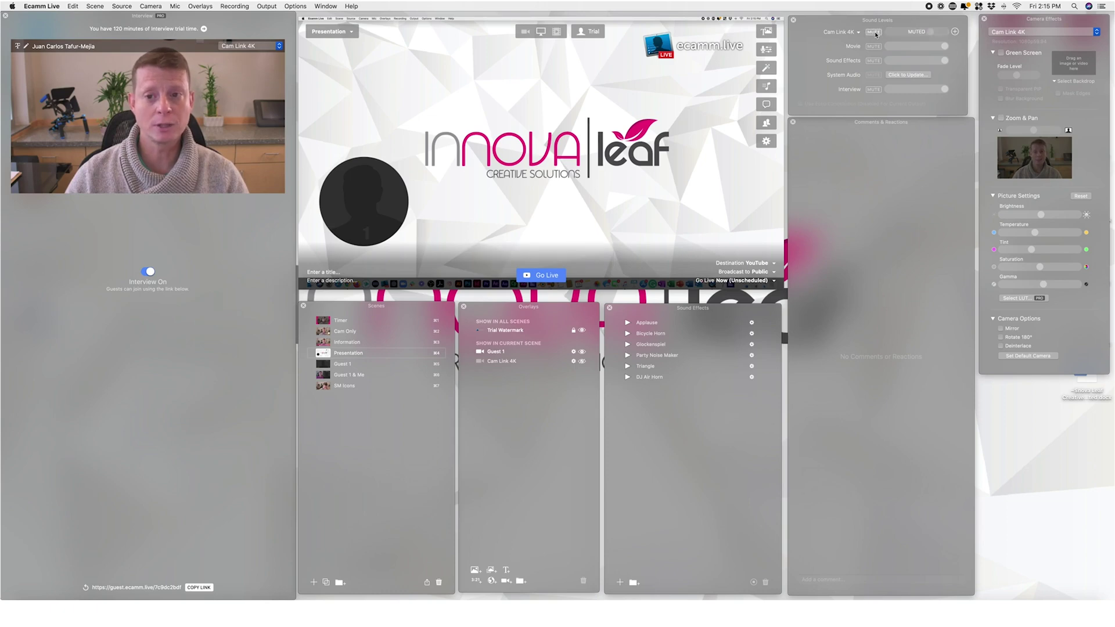
click(324, 332)
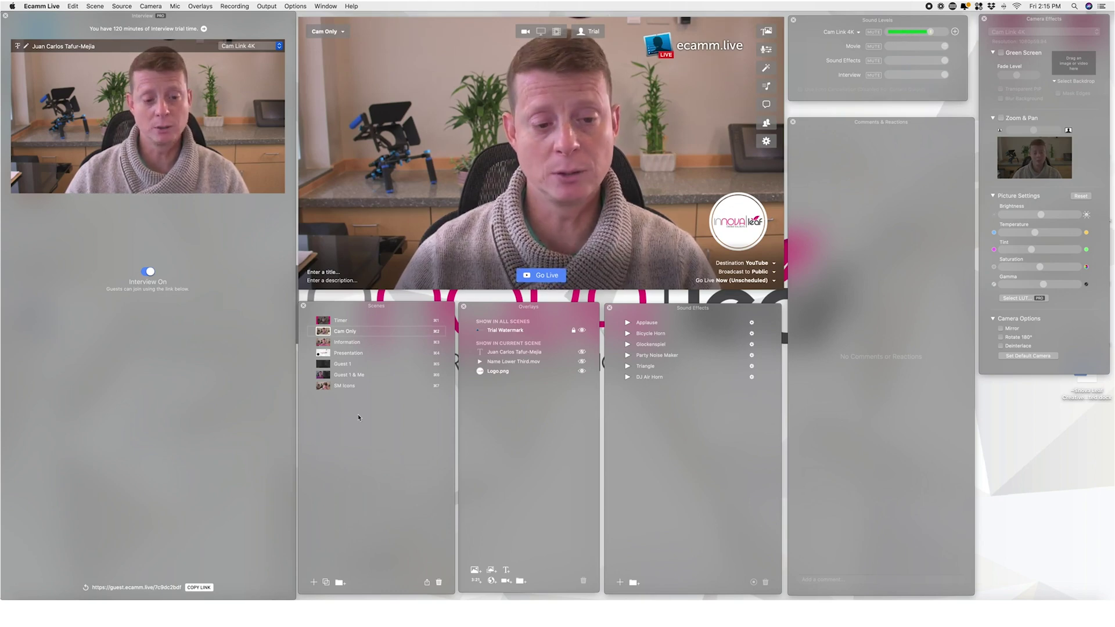
click(323, 354)
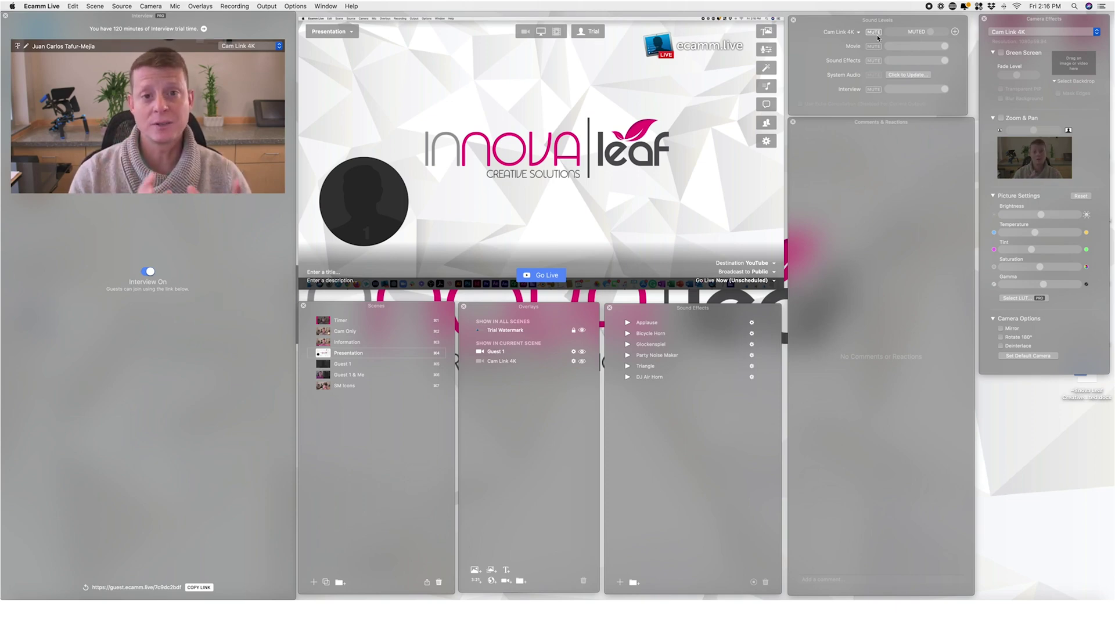
click(323, 332)
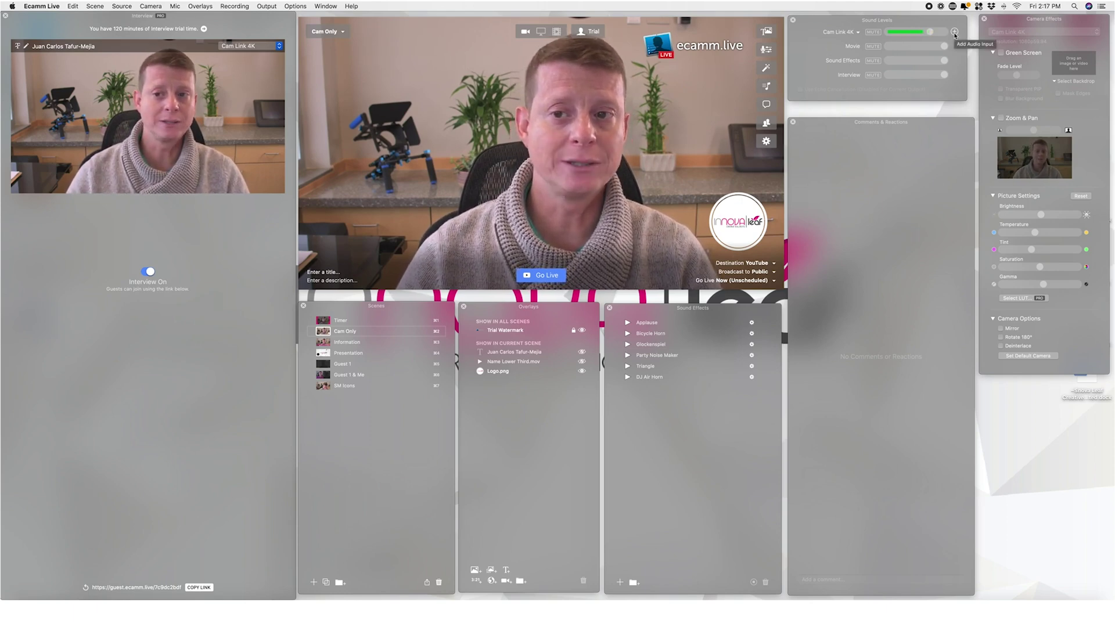
Add a second audio input for the Pyle USB Sound Card and compare it in the Cam Only and Guest 1 scenes
click(955, 32)
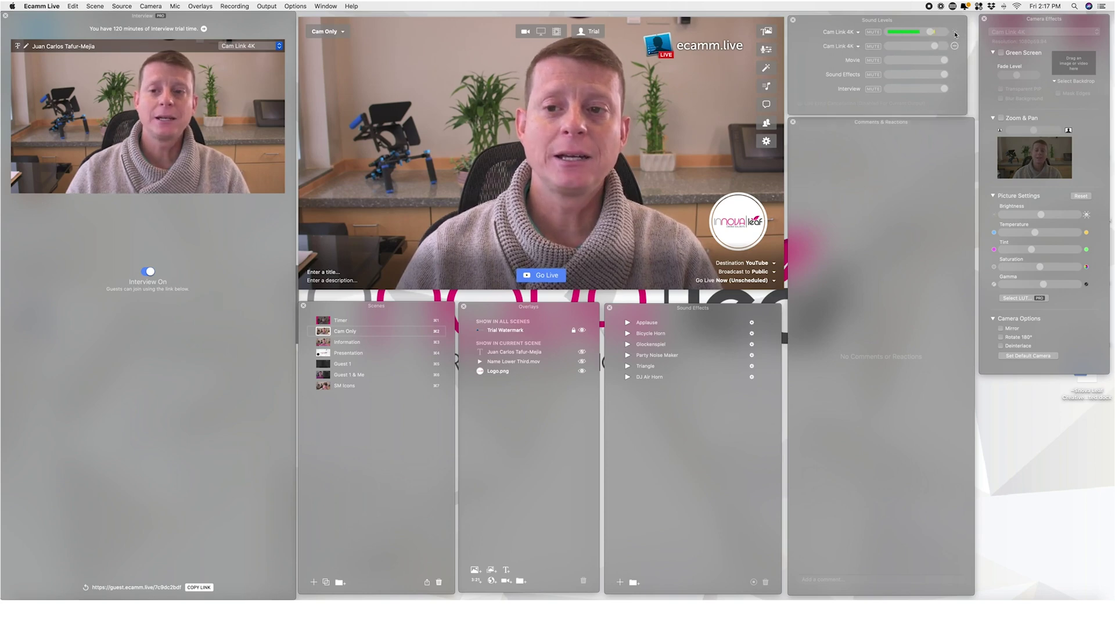
click(853, 49)
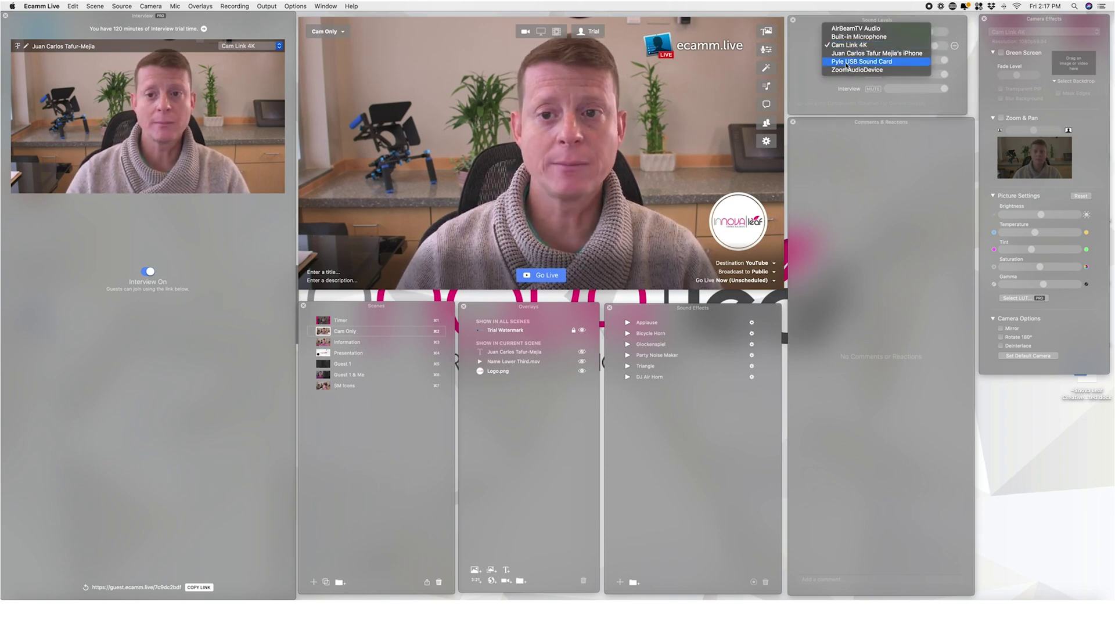
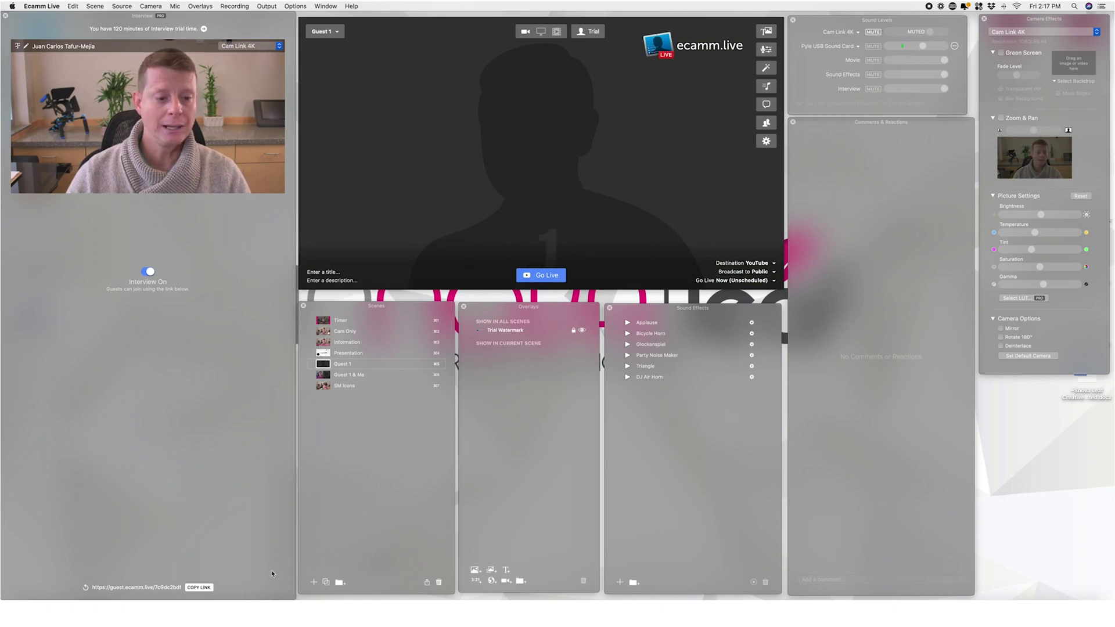
click(323, 331)
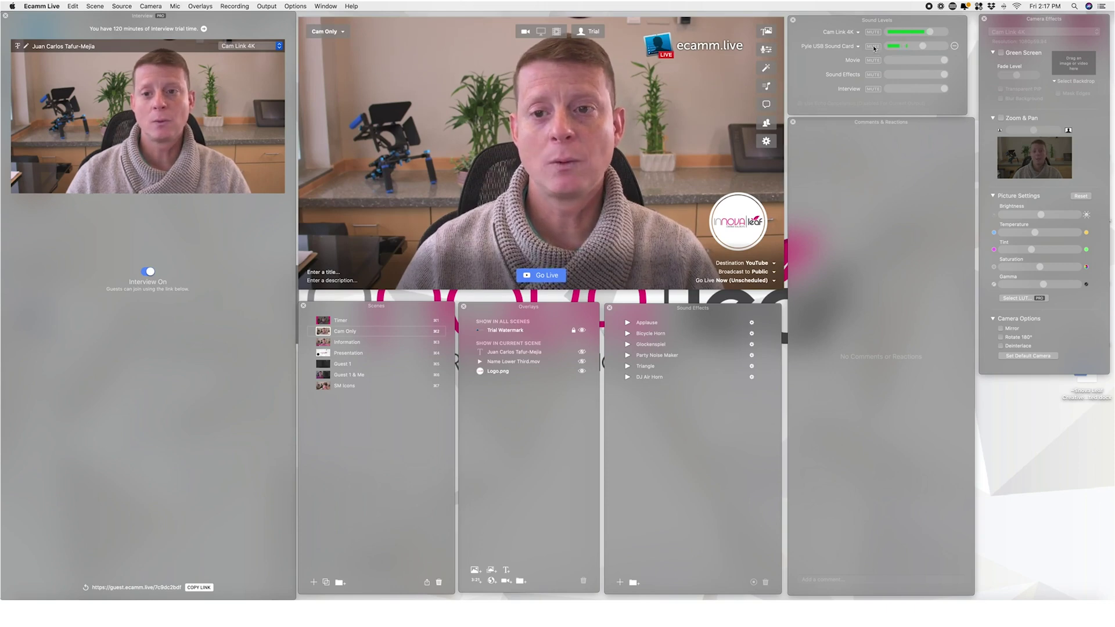
click(324, 365)
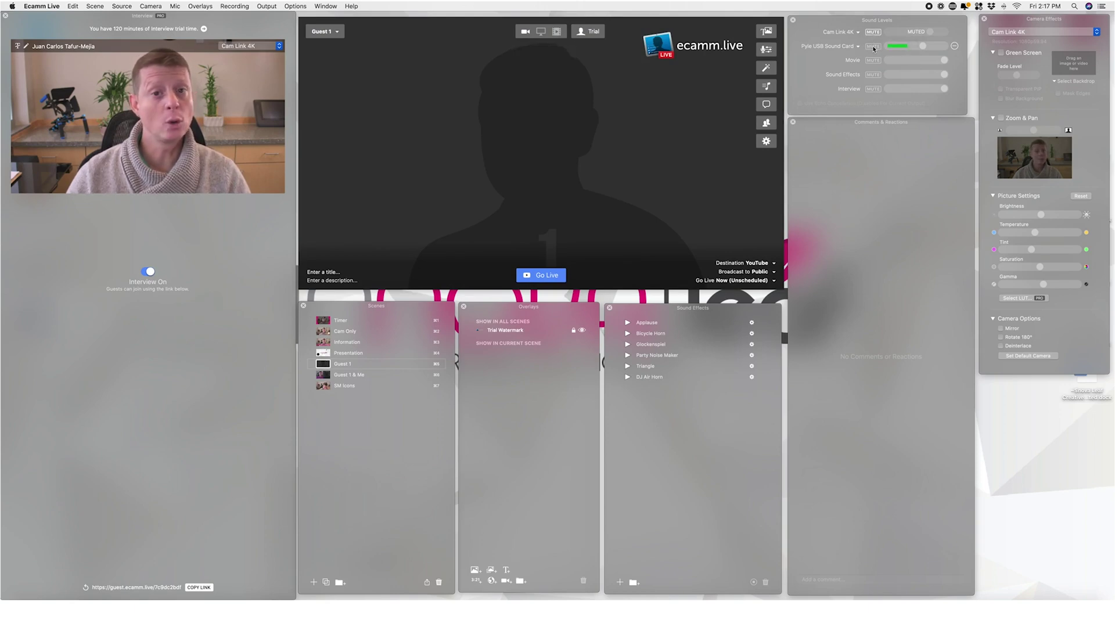
click(323, 332)
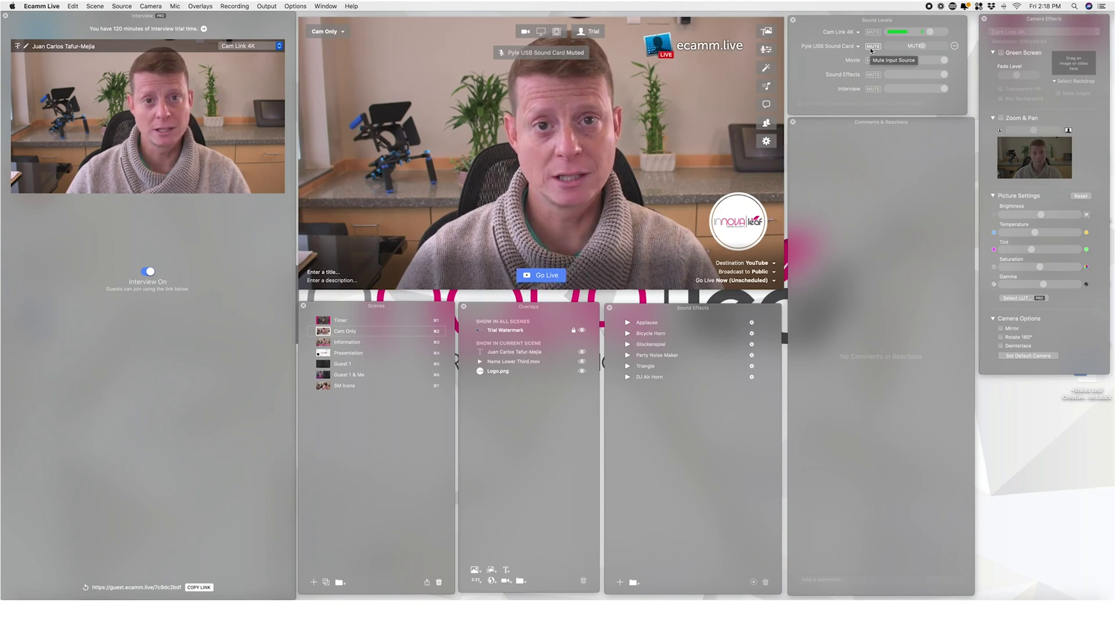
Remove the Pyle USB Sound Card input and check the audio inputs in the Guest 1 and Cam Only scenes
click(955, 46)
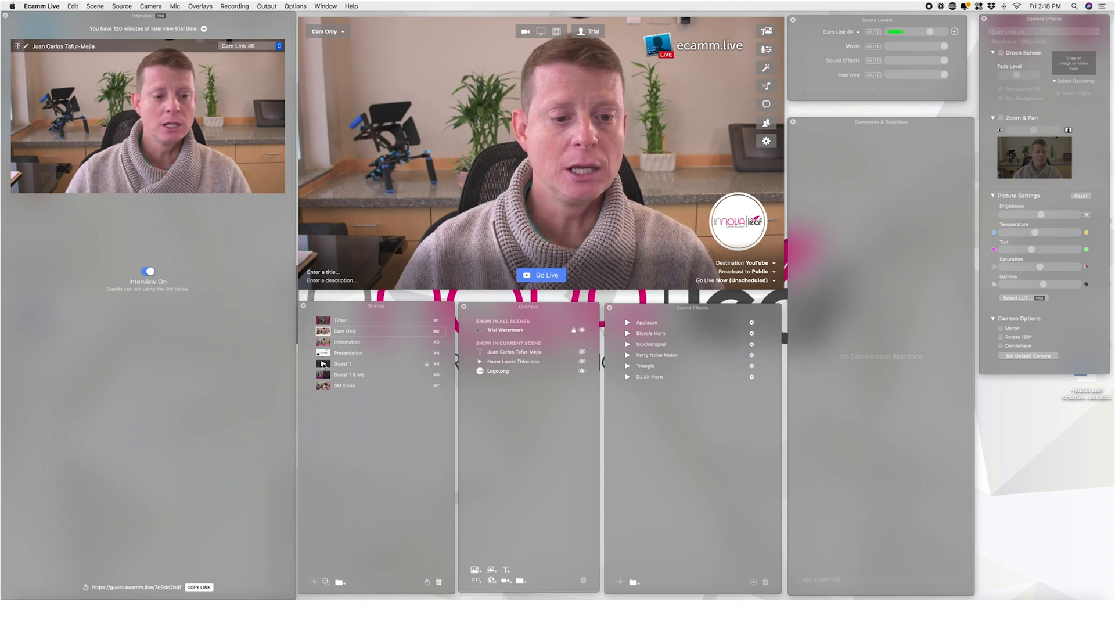
key(super+5)
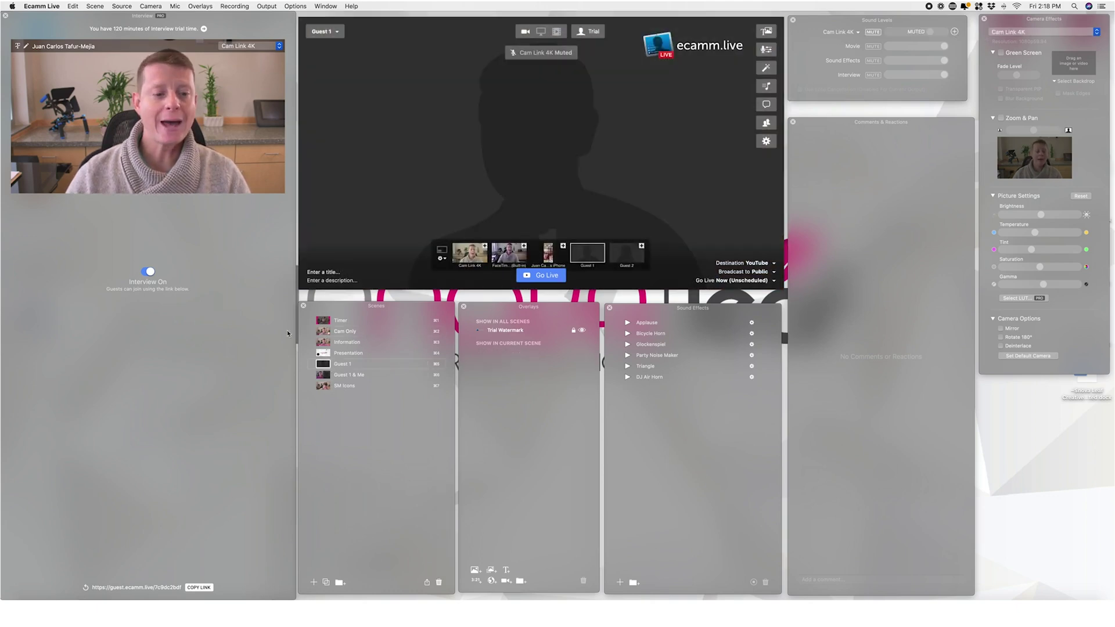
click(322, 331)
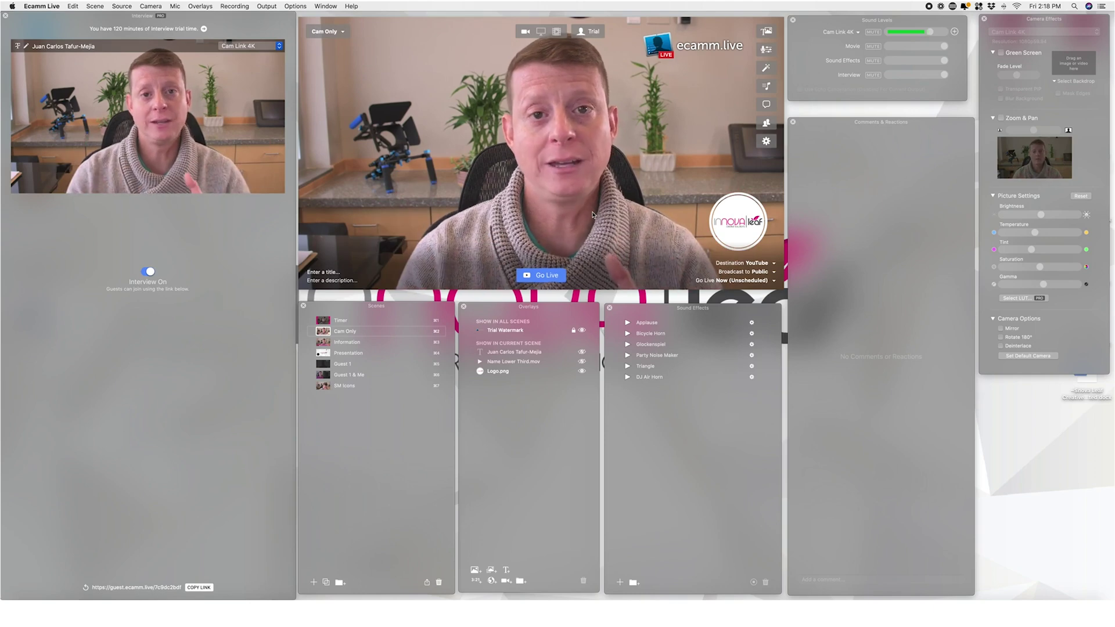
Add a second audio input in the Cam Only scene, set its source to the connected iPhone, and unmute it
click(954, 32)
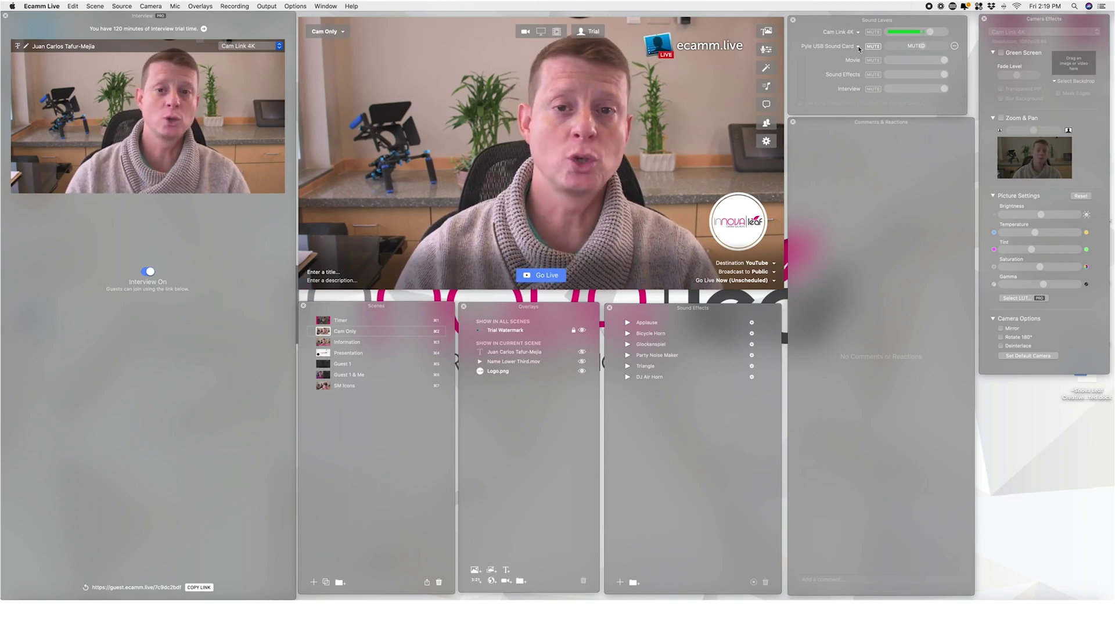
click(856, 47)
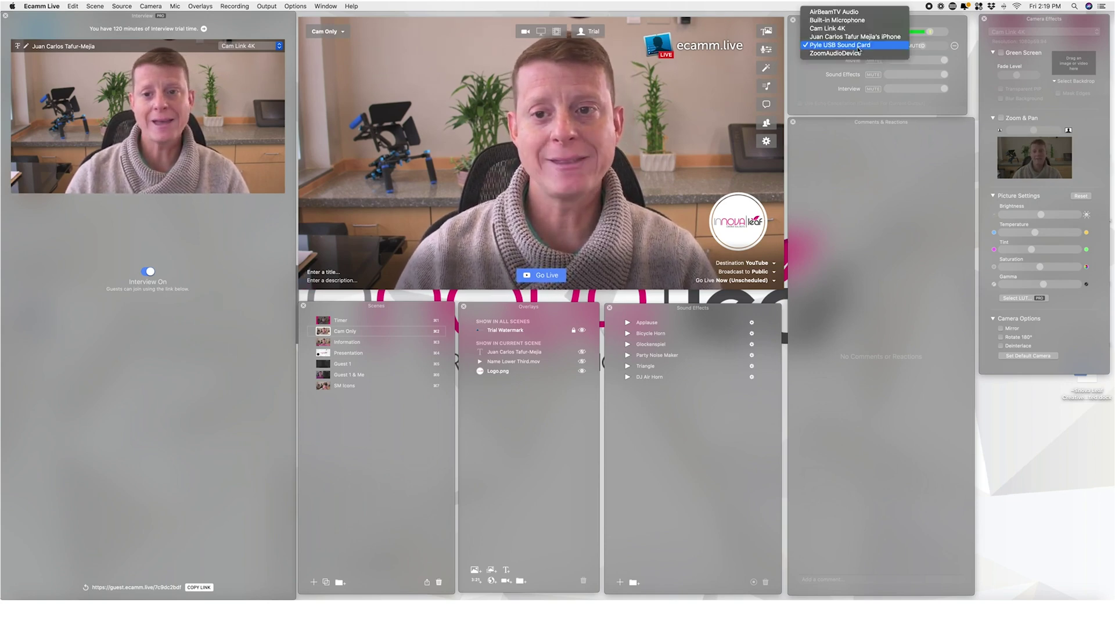
click(848, 37)
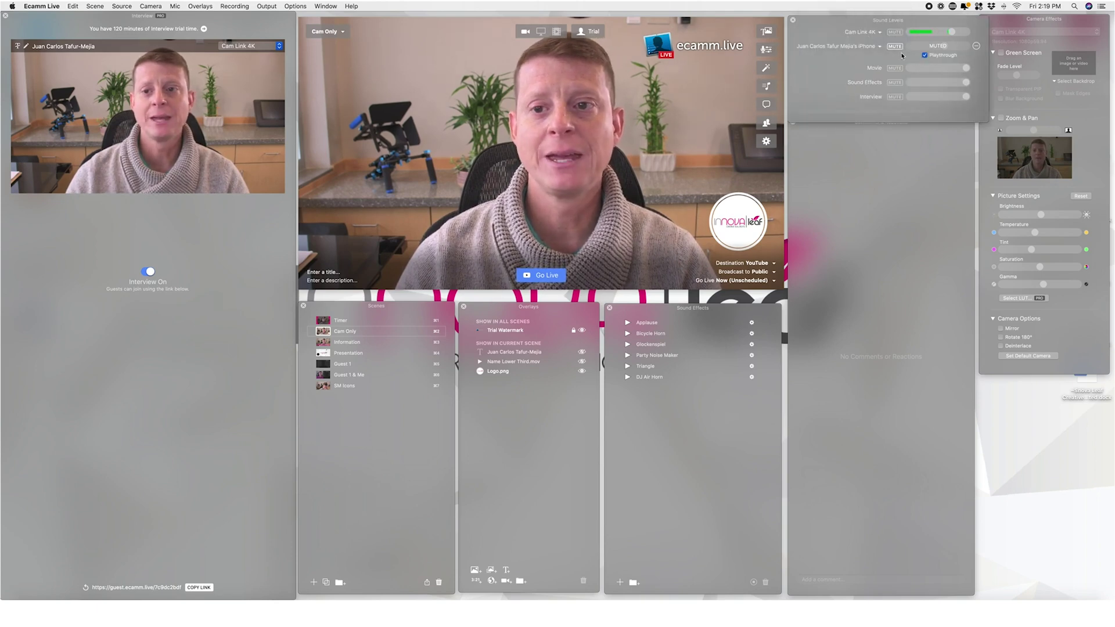
click(895, 47)
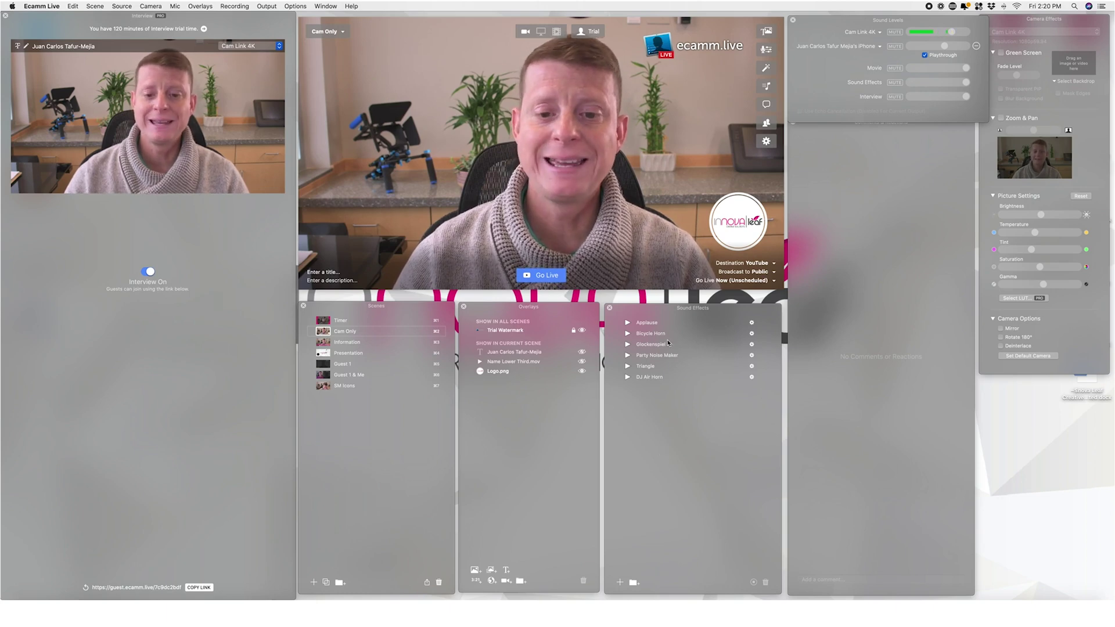
Preview the Applause and Bicycle Horn sound effects
click(692, 321)
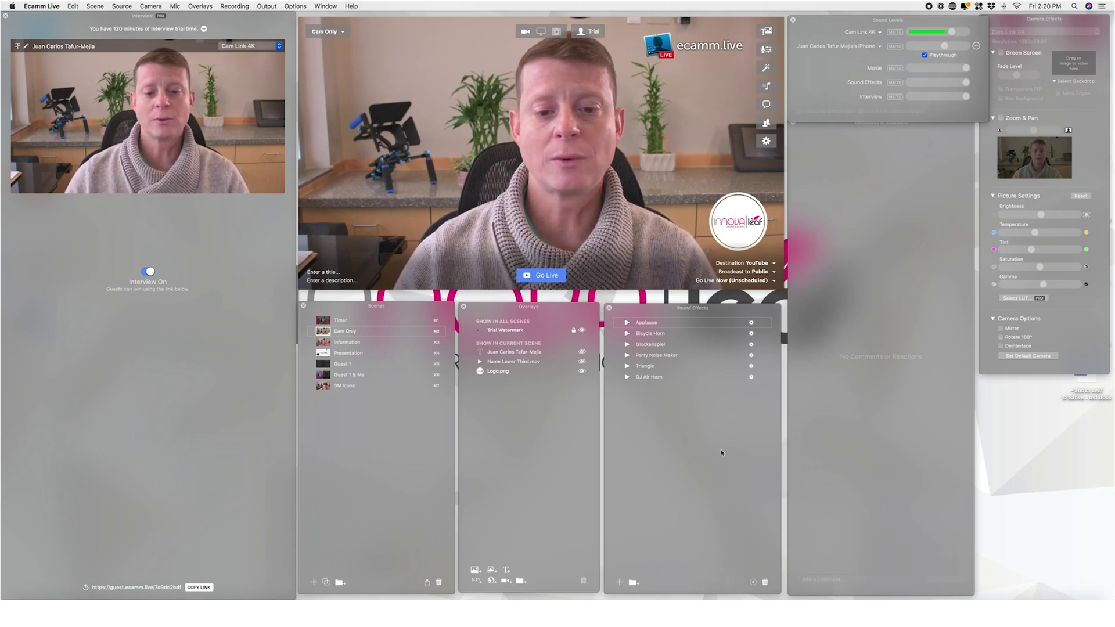
click(627, 323)
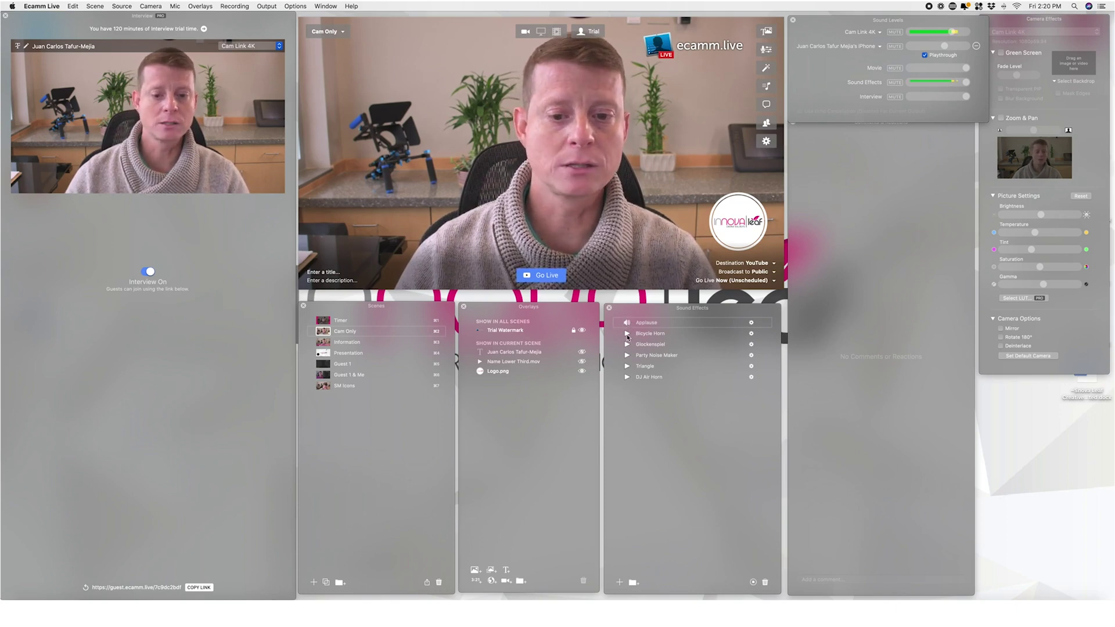
click(627, 334)
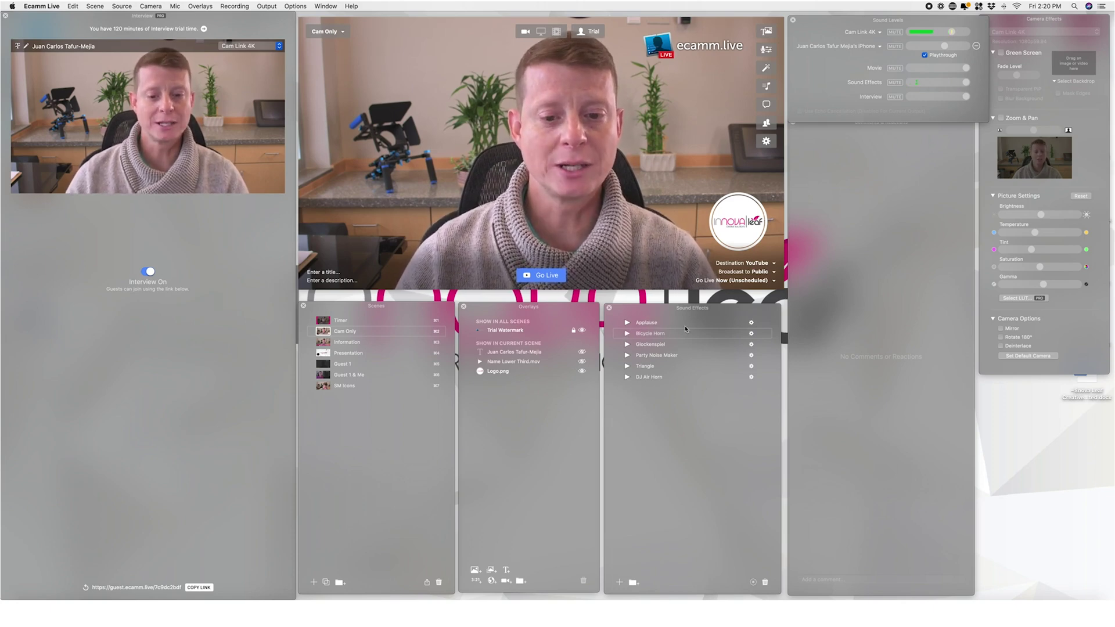
click(621, 326)
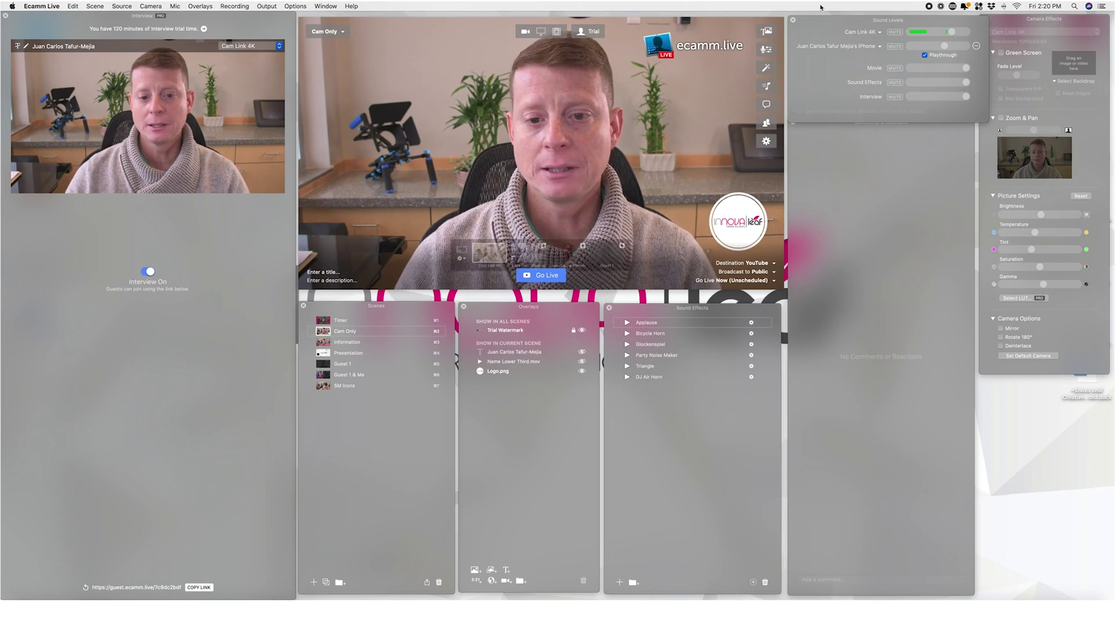
click(627, 325)
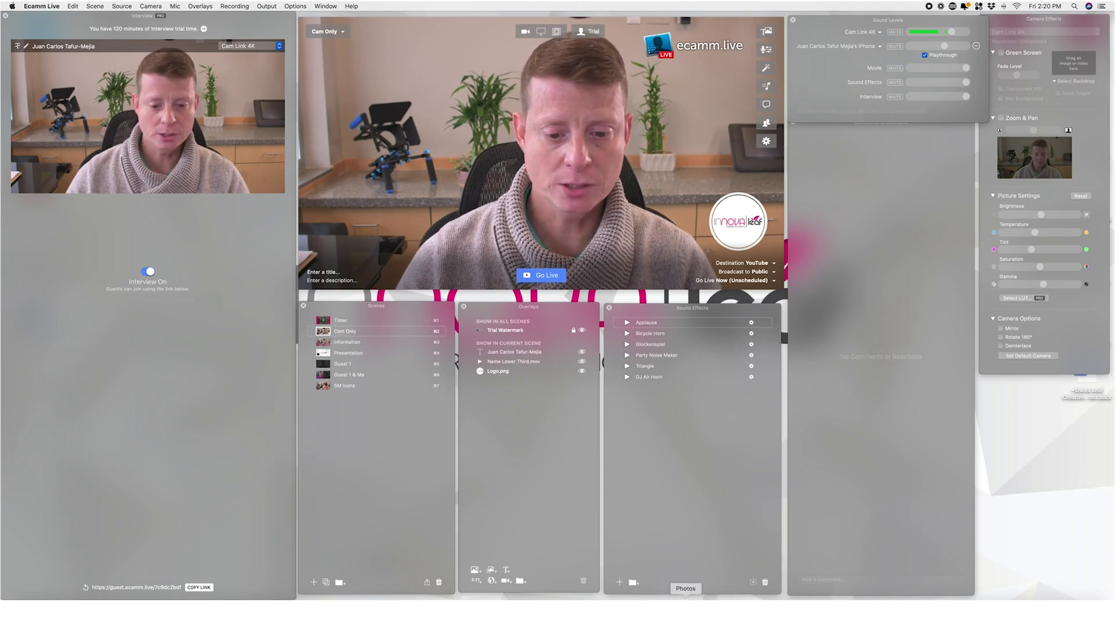
Attach the Applause sound effect to the Cam Only scene and switch scenes to test it
drag(638, 326, 346, 334)
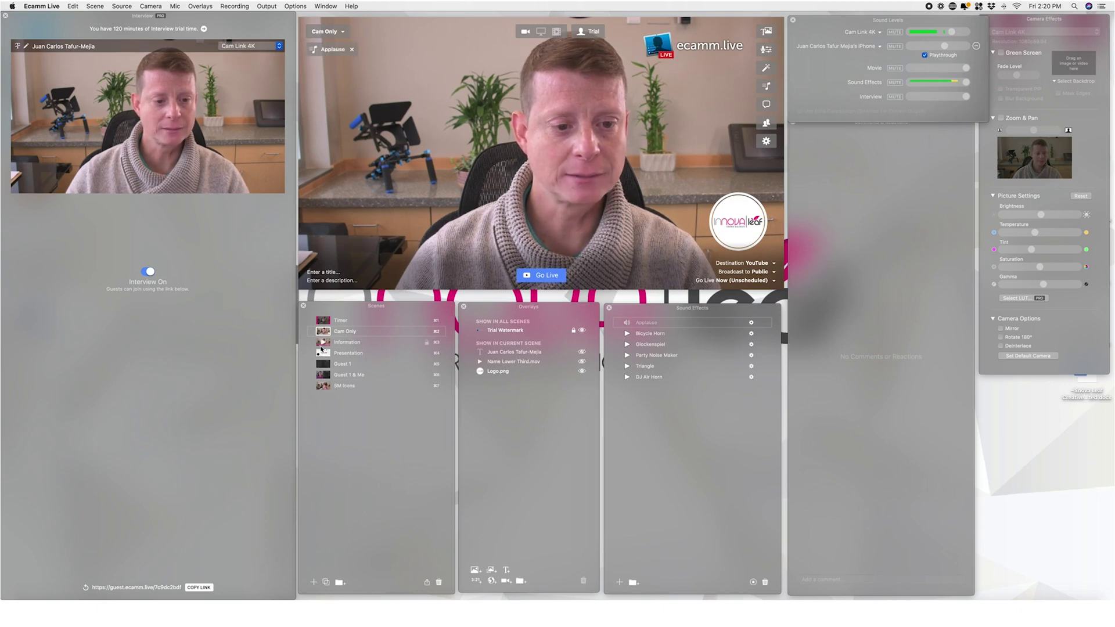
click(323, 322)
click(323, 331)
mouse_move(521, 186)
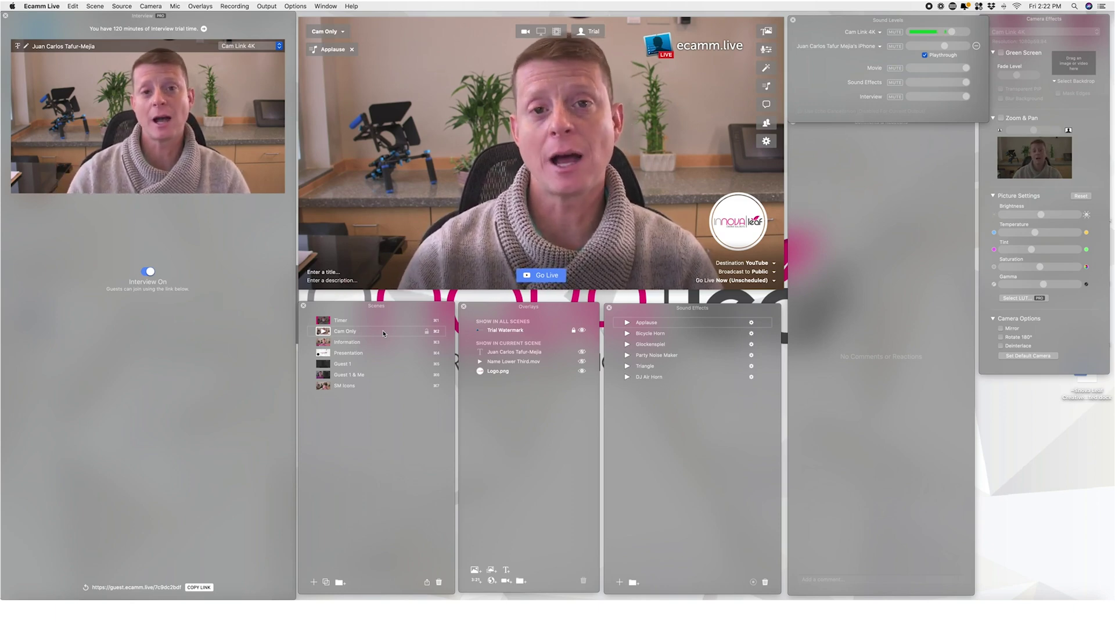
Try to add a custom sound file and a new group to the sound effects list
click(619, 582)
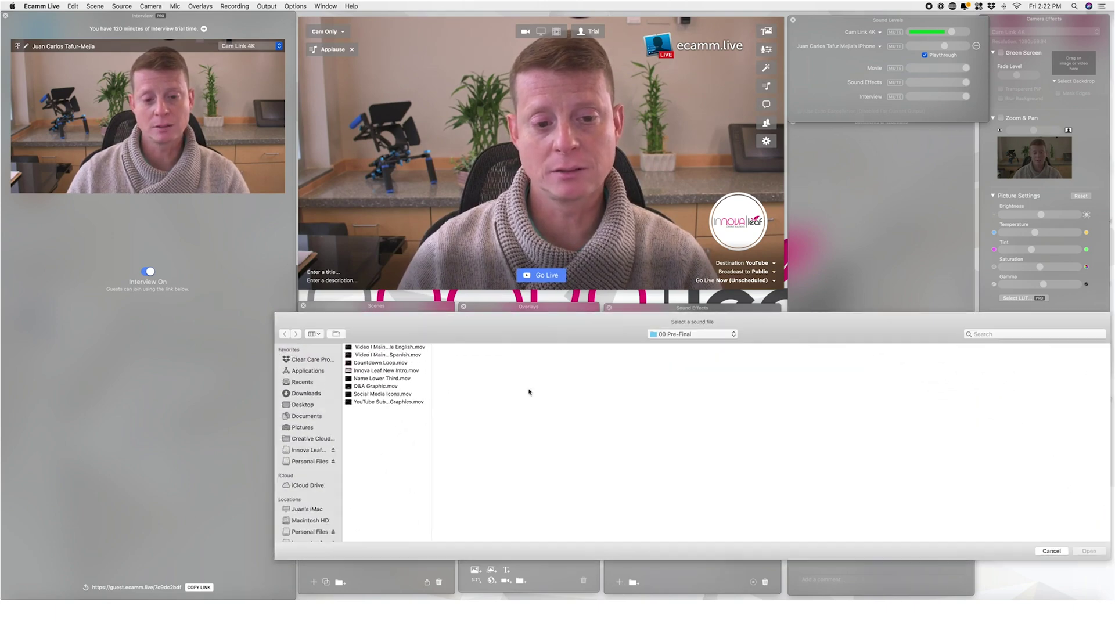
click(1052, 551)
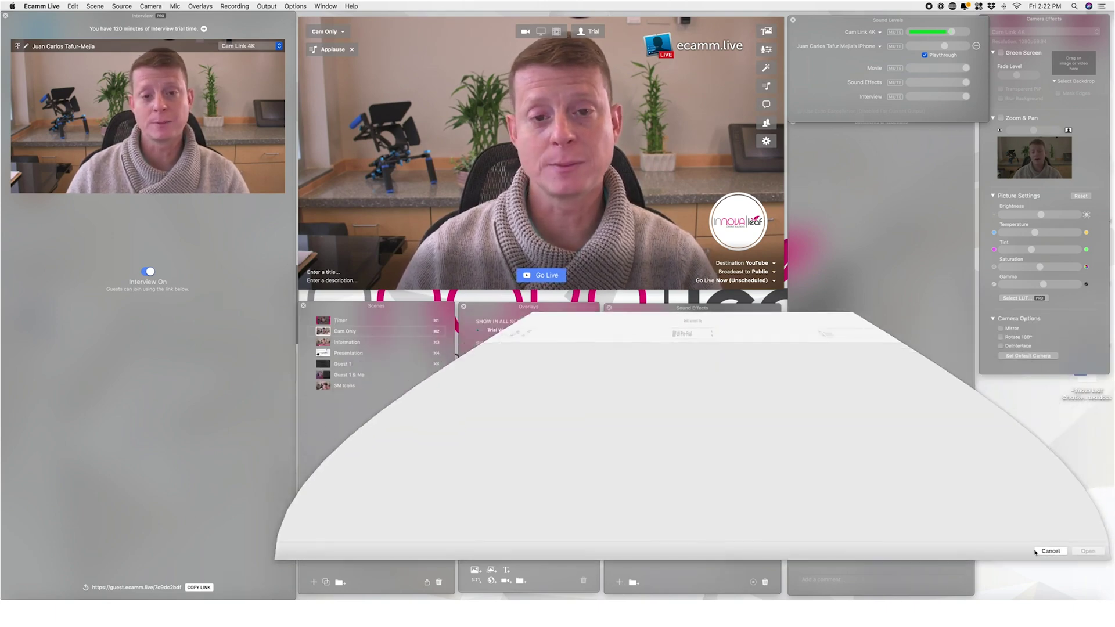
click(633, 583)
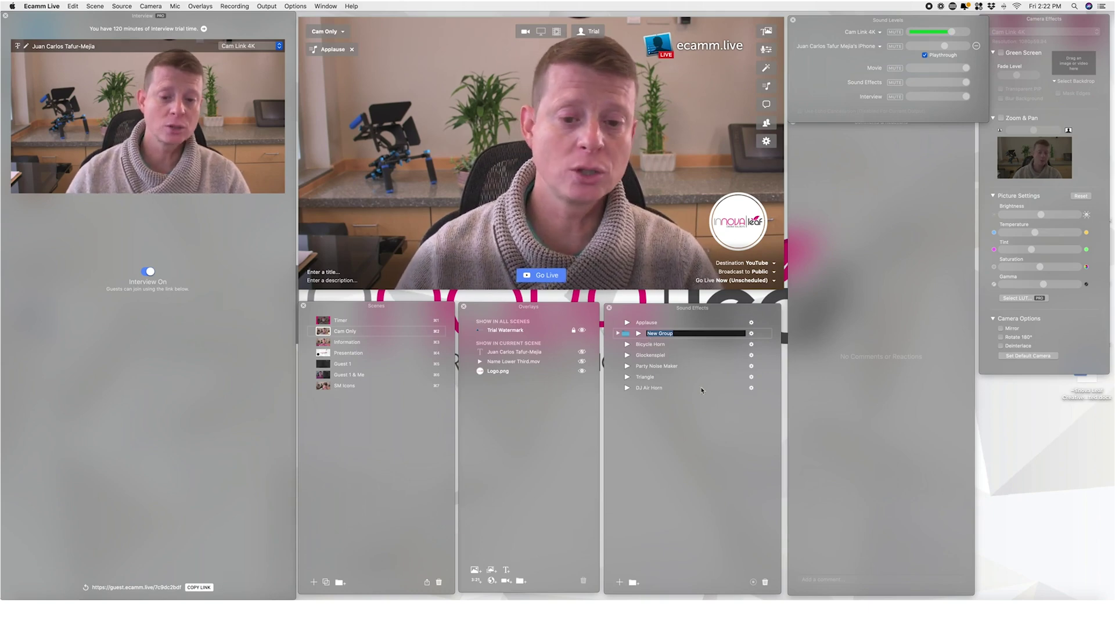
key(Escape)
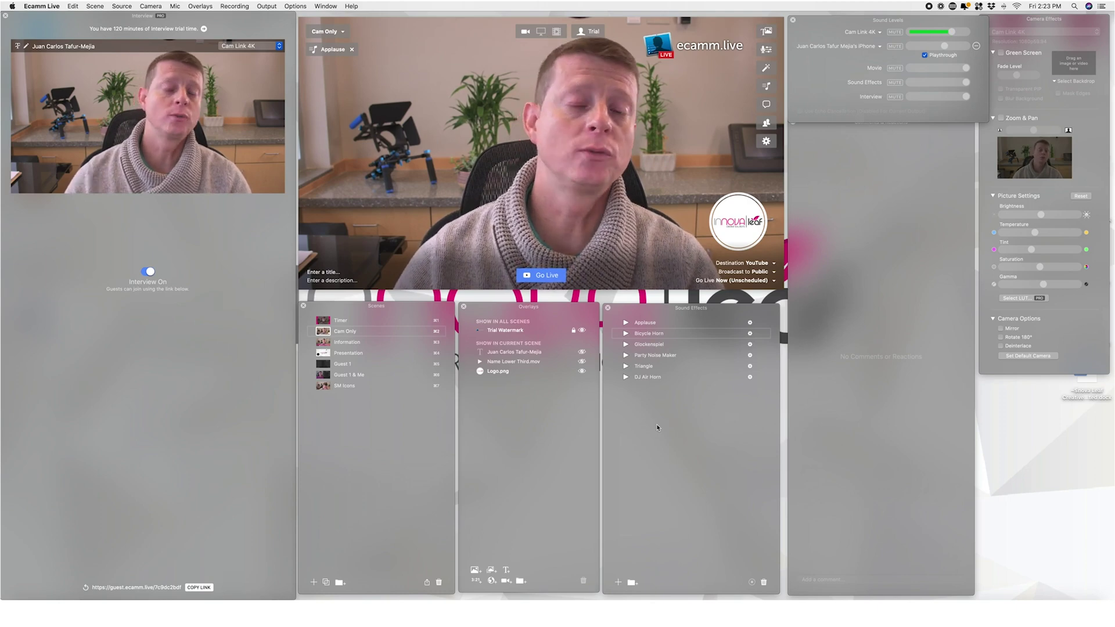
Add the Applause sound effect to the Cam Only scene through its options and assign it the hot key J
click(749, 323)
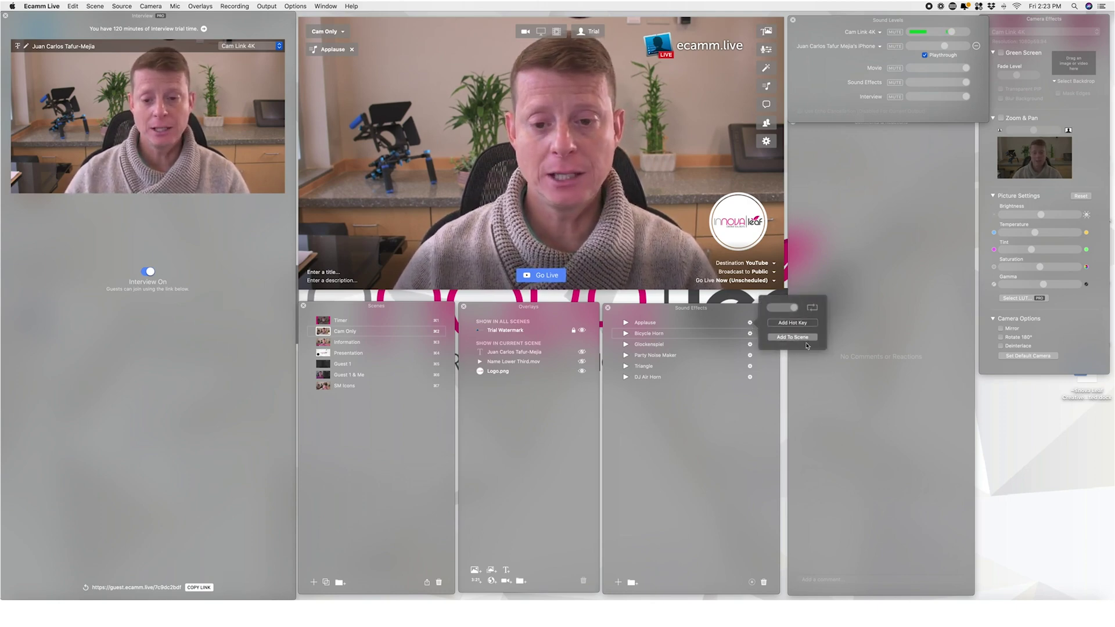
click(793, 337)
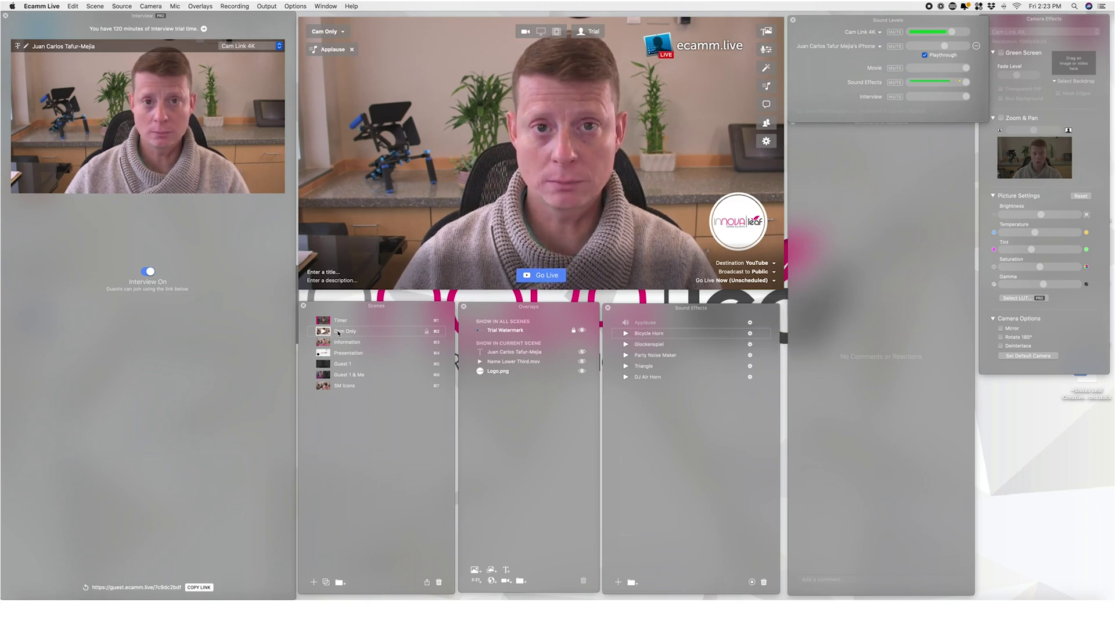
click(749, 334)
click(791, 324)
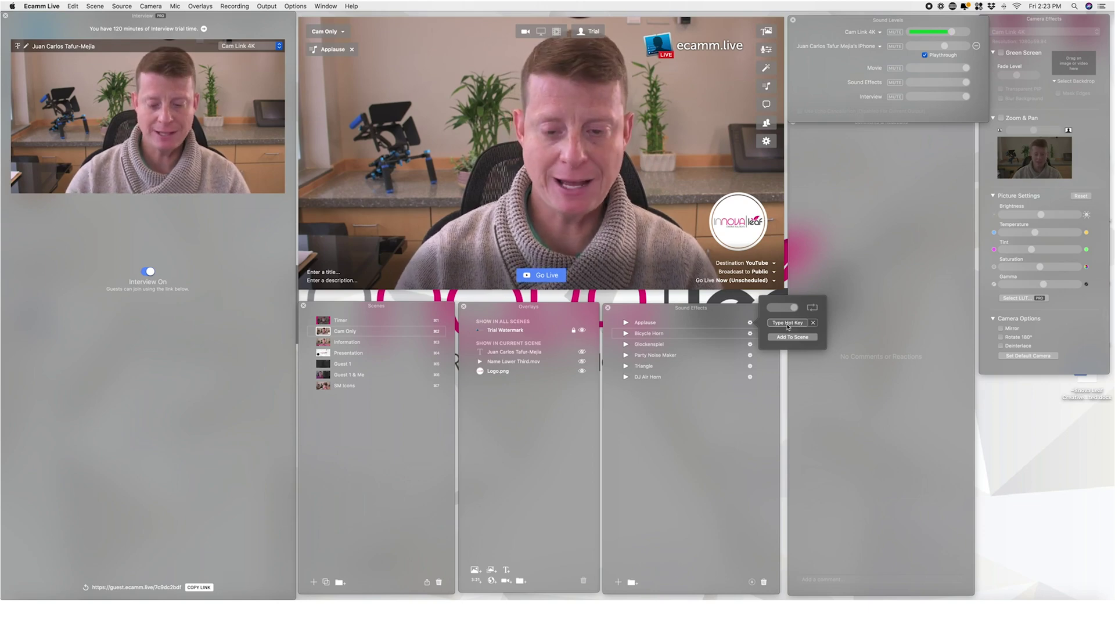
click(787, 324)
key(j)
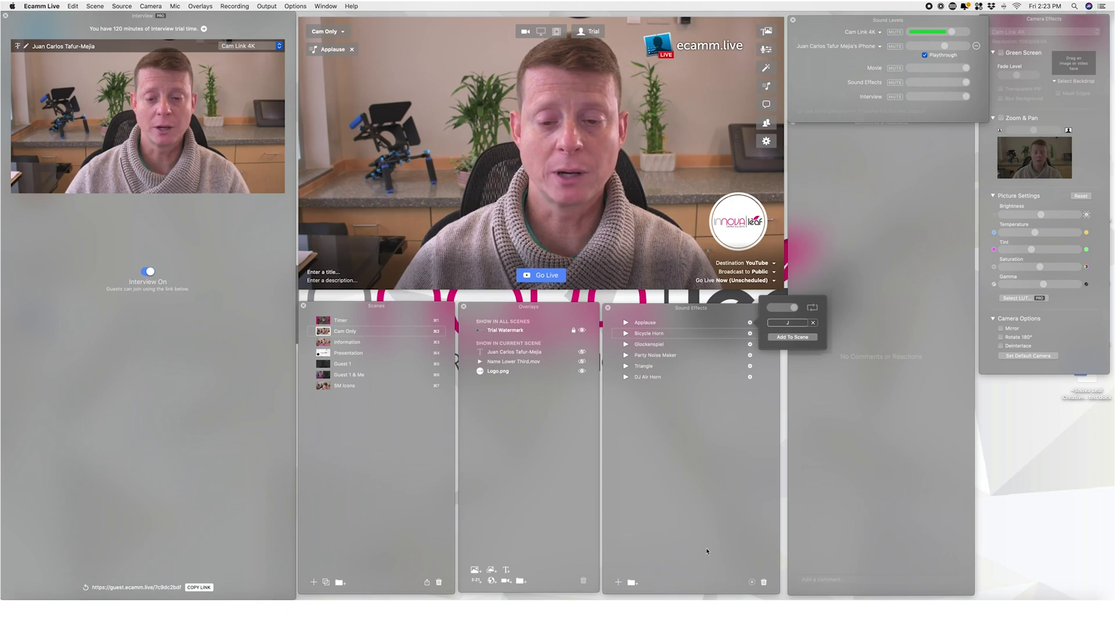
Close the sound effect options and play Applause with its assigned hot key
click(677, 419)
key(j)
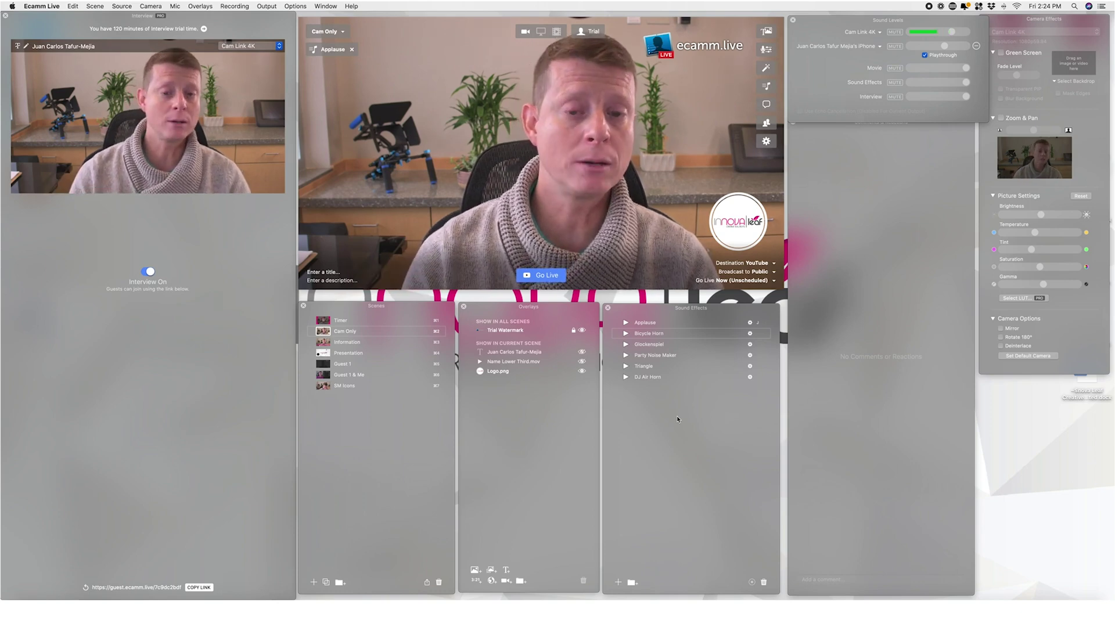
key(ctrl+1)
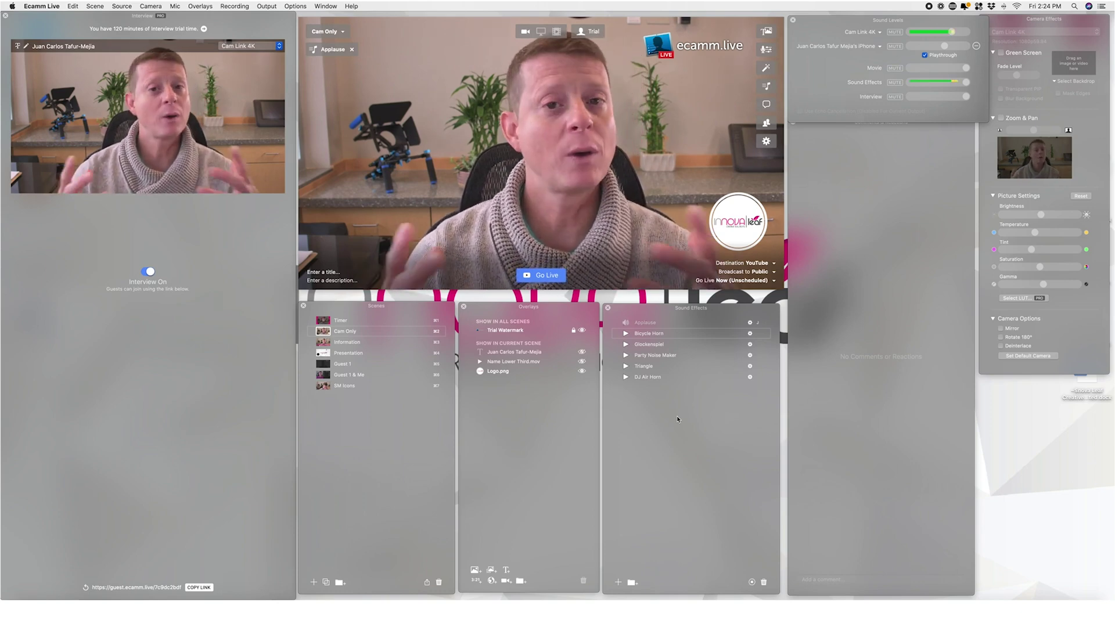